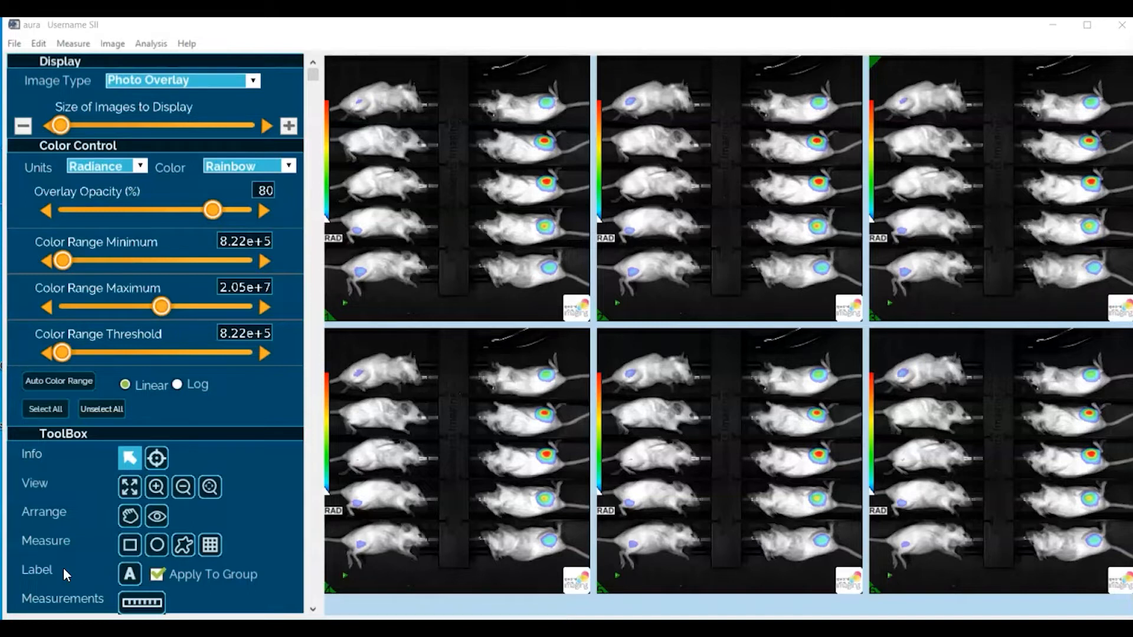
# Activate the Ellipse ROI tool and enlarge the first image of the group to full size
pyautogui.click(128, 458)
pyautogui.click(131, 547)
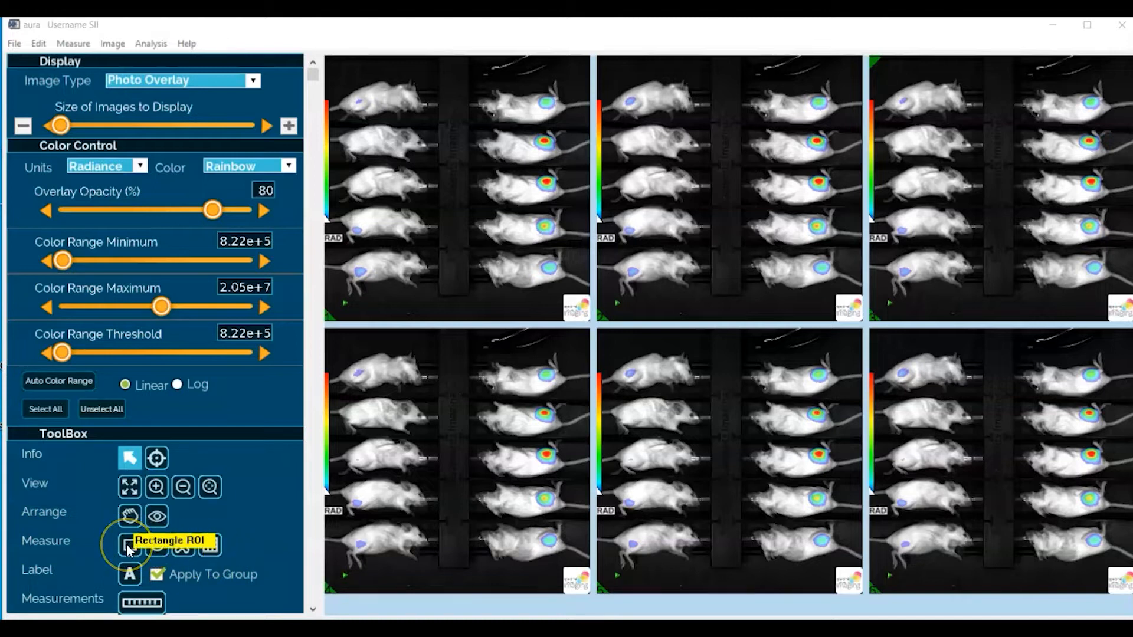
pyautogui.click(158, 550)
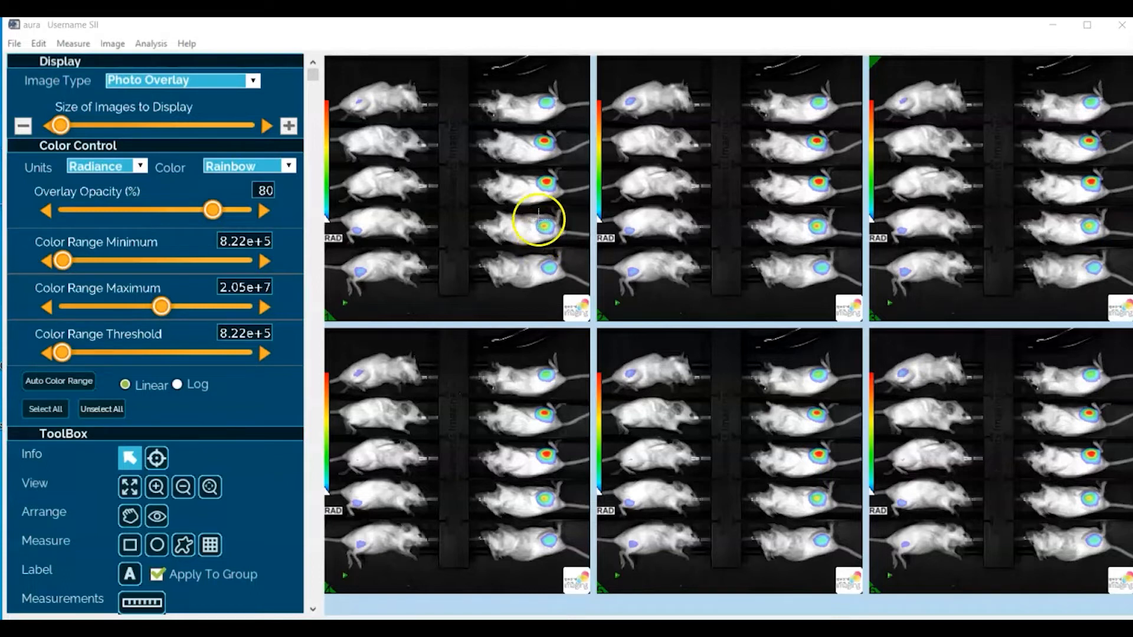
pyautogui.click(157, 550)
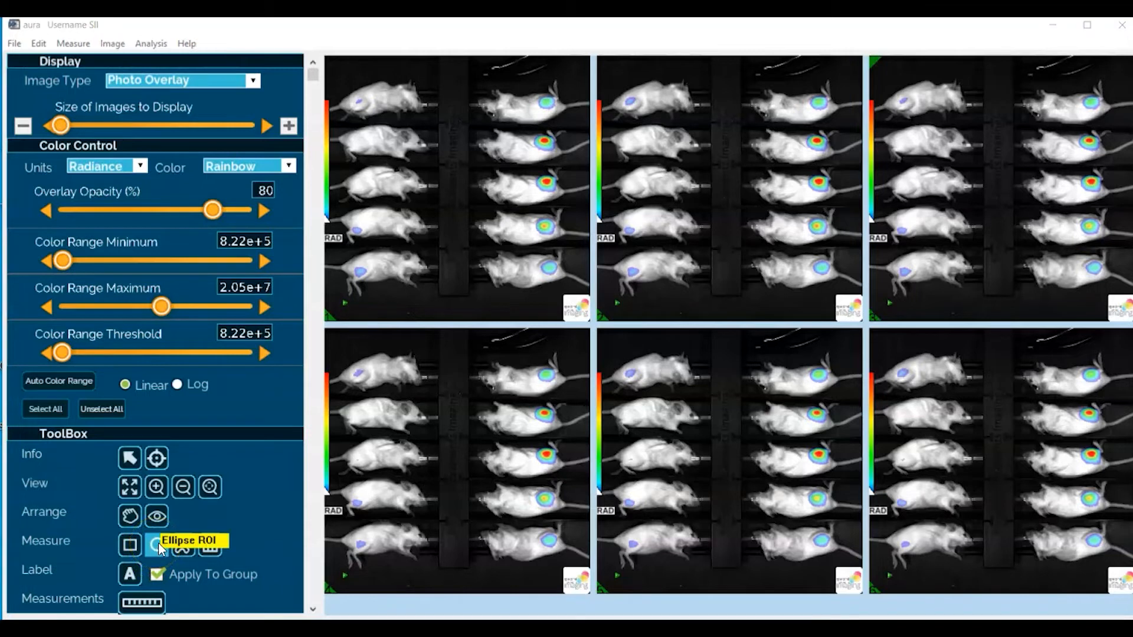
pyautogui.click(162, 543)
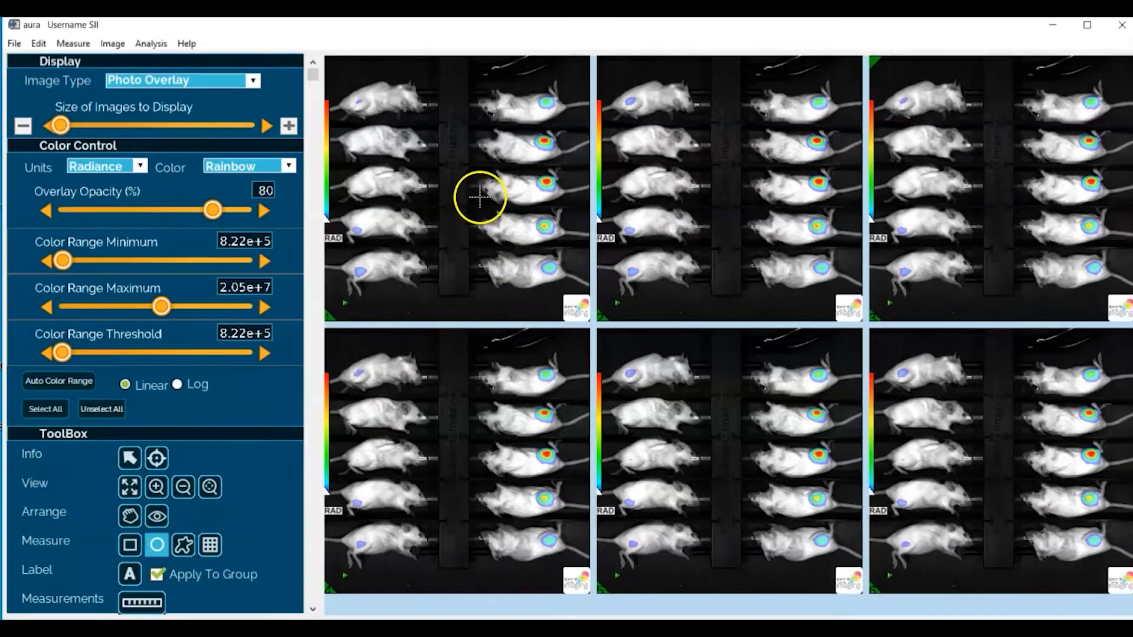
pyautogui.doubleClick(373, 172)
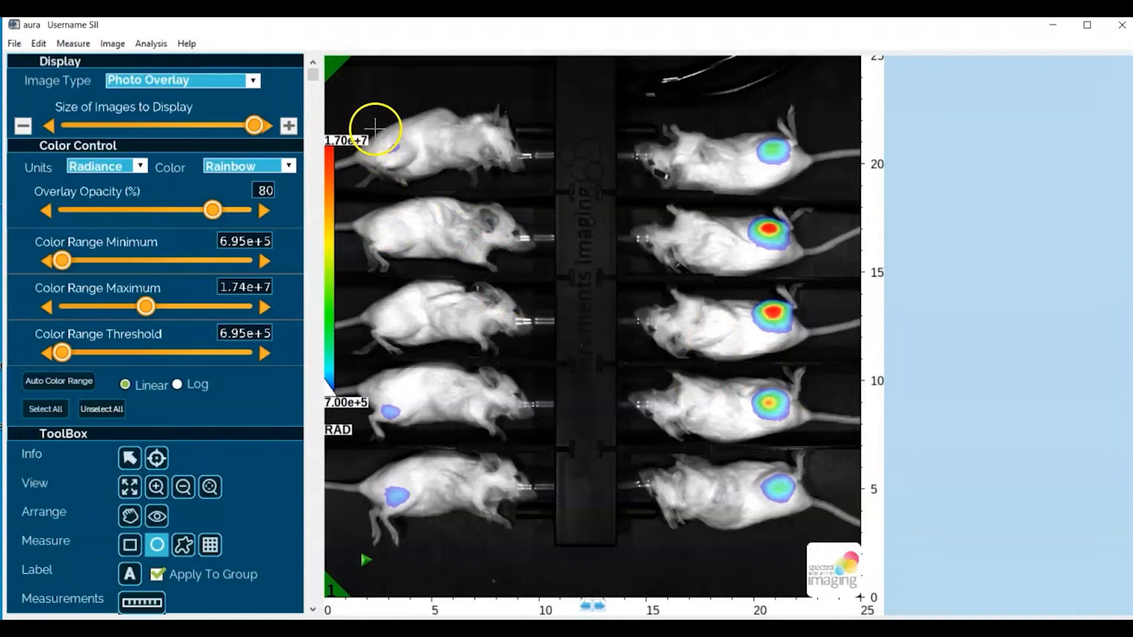
# Draw a roughly circular ROI on the hindquarters of the uppermost left-column mouse and center it on the signal
pyautogui.moveTo(375, 129); pyautogui.dragTo(420, 176)
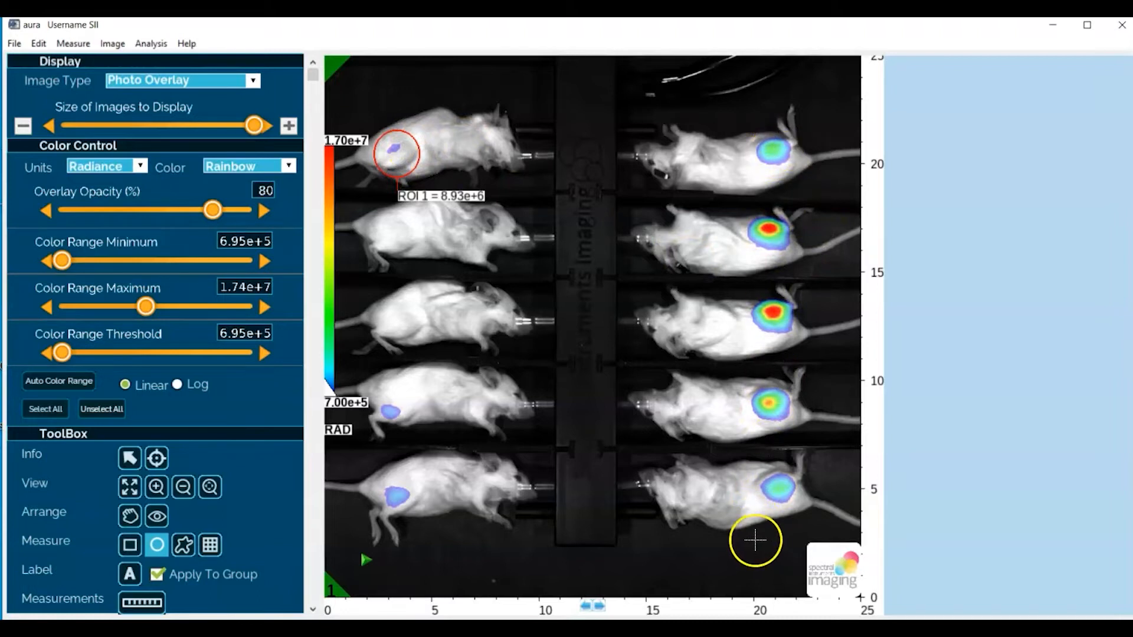
pyautogui.click(400, 154)
pyautogui.moveTo(400, 155); pyautogui.dragTo(392, 149)
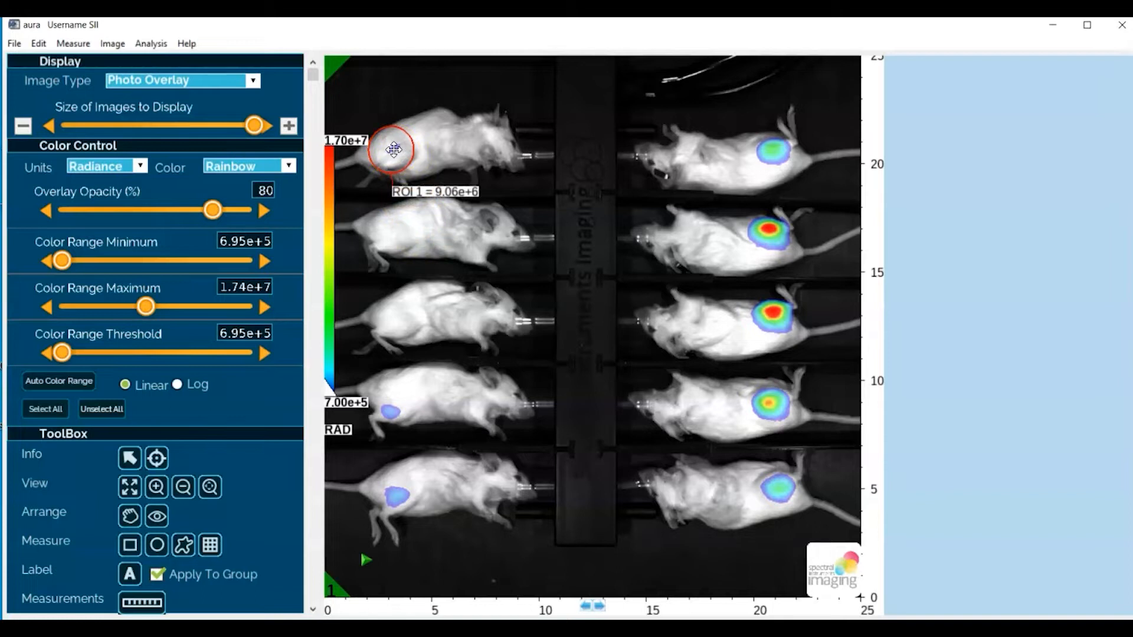
pyautogui.click(393, 149)
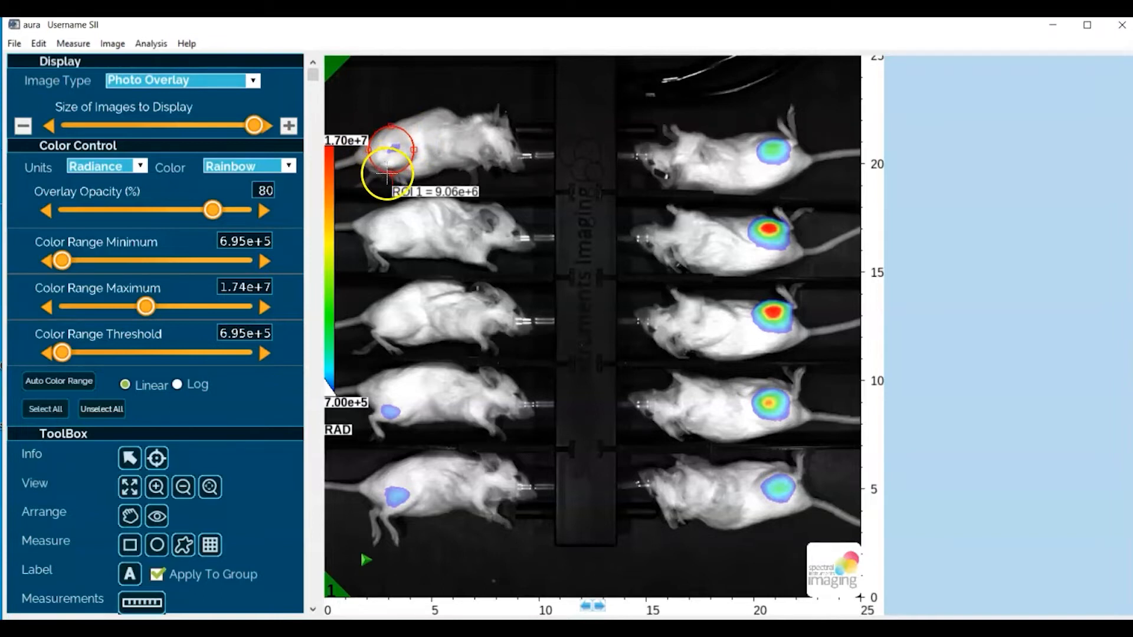
pyautogui.moveTo(388, 149); pyautogui.dragTo(394, 151)
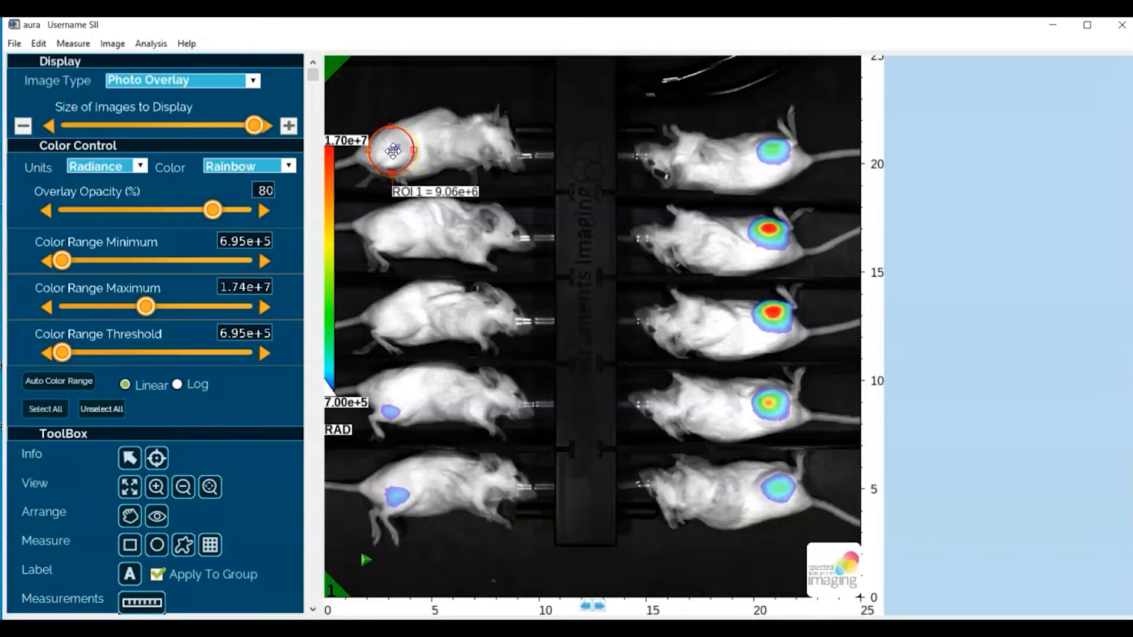
# Copy the circular ROI and paste copies over the matching region of each remaining mouse in both columns
pyautogui.rightClick(393, 152)
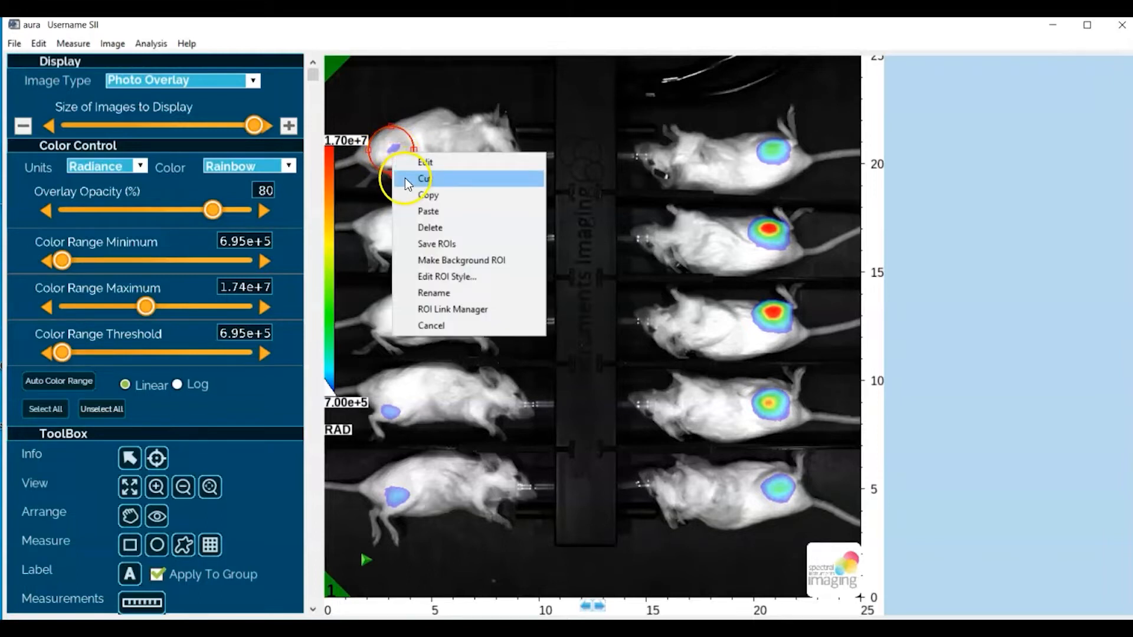
pyautogui.click(419, 194)
pyautogui.click(475, 208)
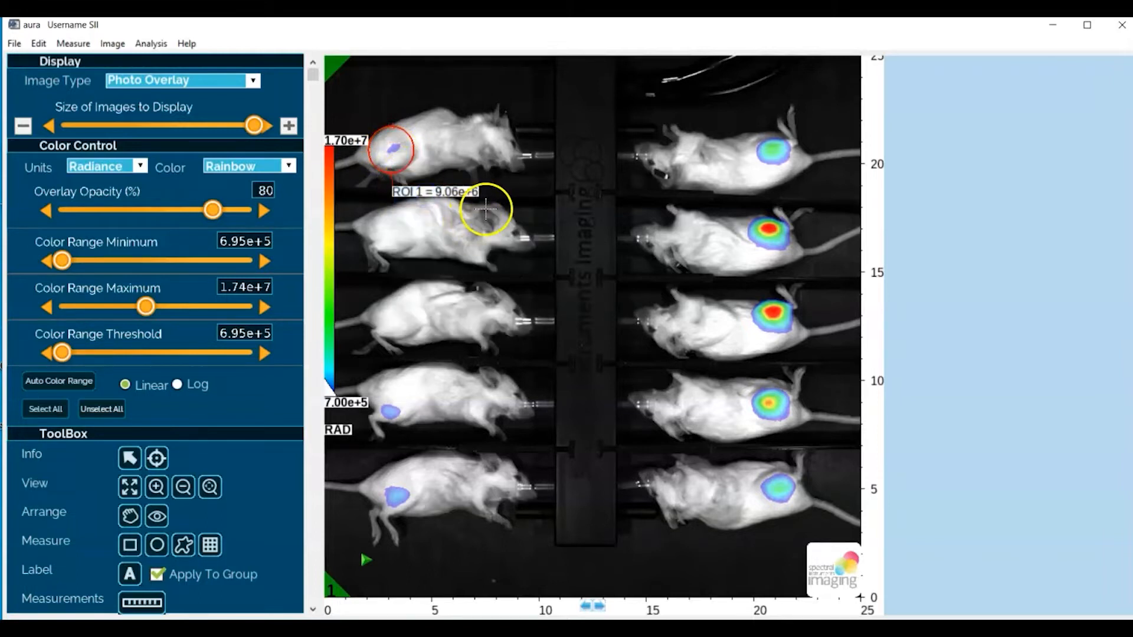
pyautogui.rightClick(486, 210)
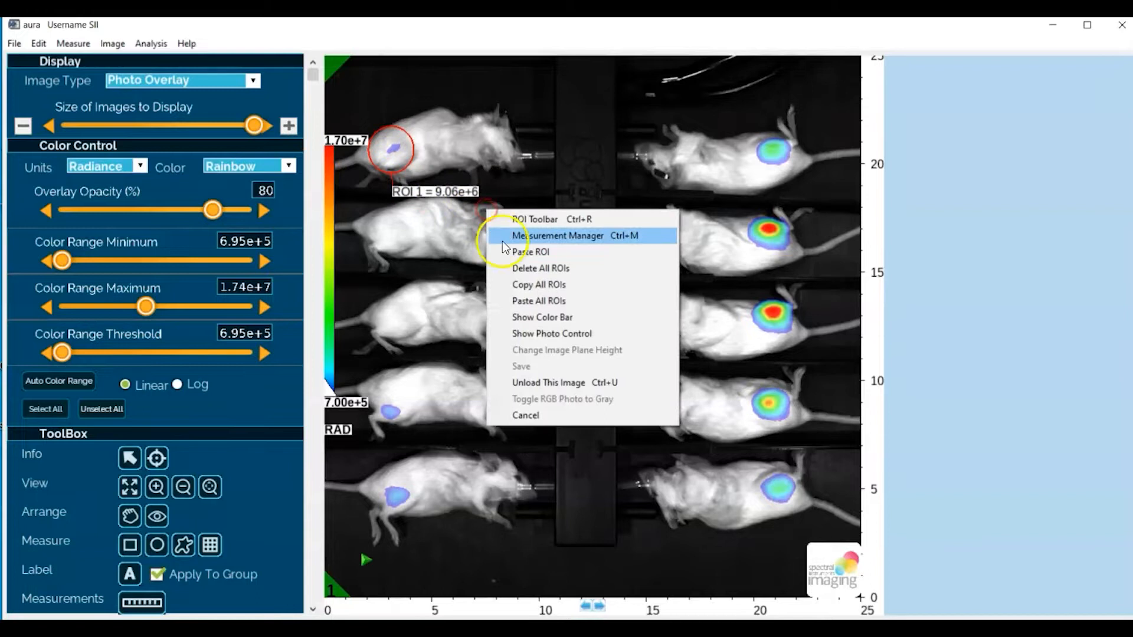
pyautogui.click(535, 253)
pyautogui.click(449, 94)
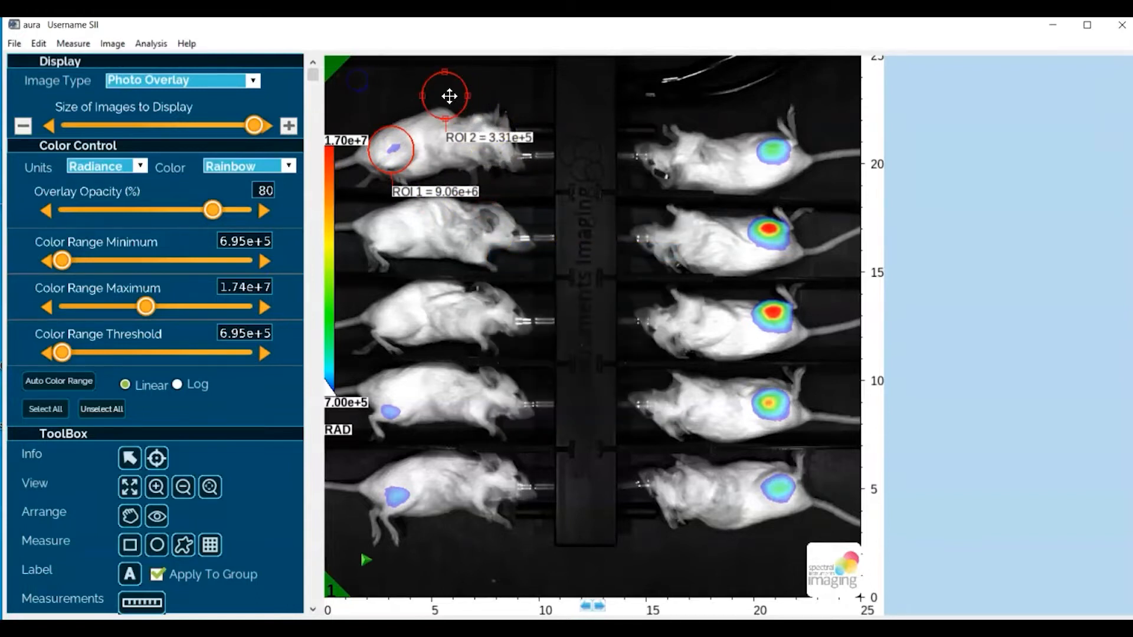
pyautogui.moveTo(450, 95); pyautogui.dragTo(393, 235)
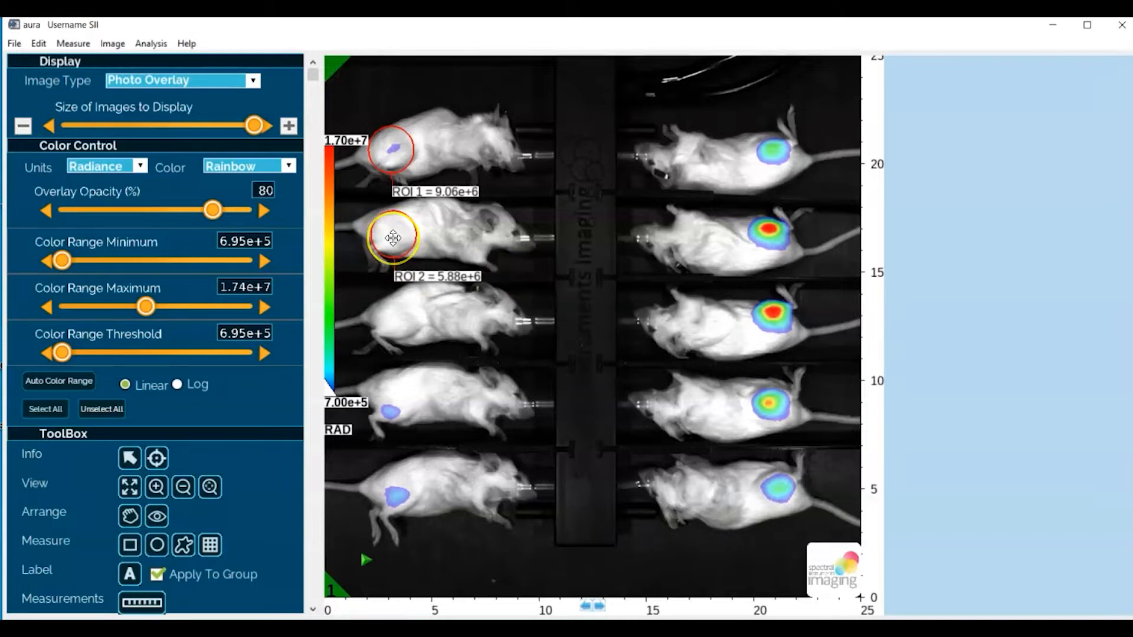
pyautogui.rightClick(393, 238)
pyautogui.click(404, 294)
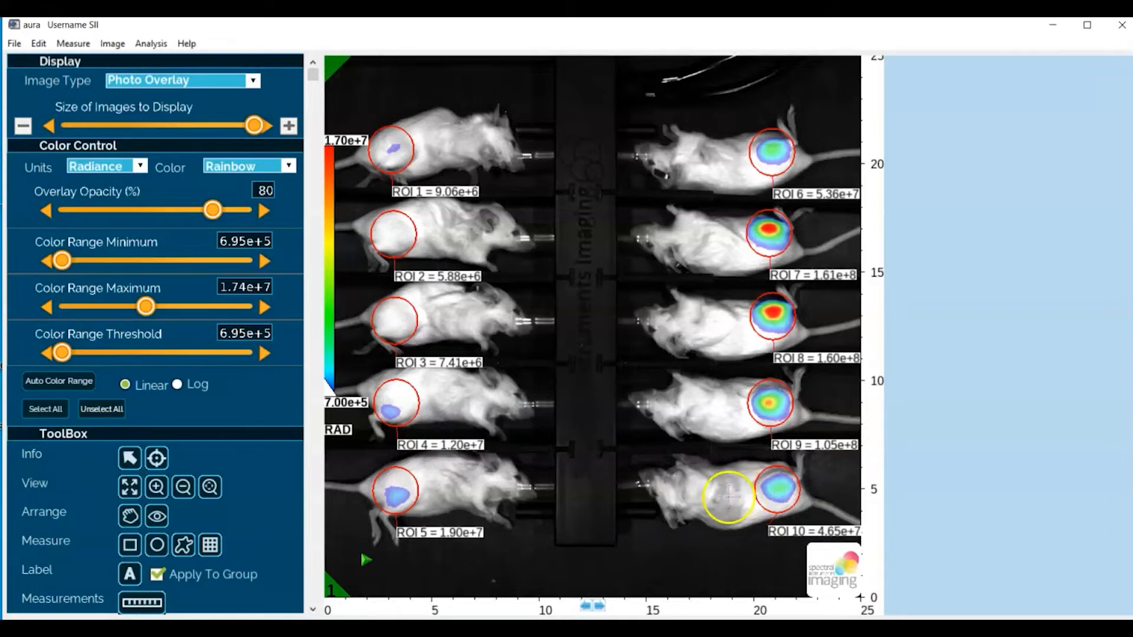
# Paste another copy of the ROI and place it on the empty background between the two lowest mice
pyautogui.rightClick(653, 531)
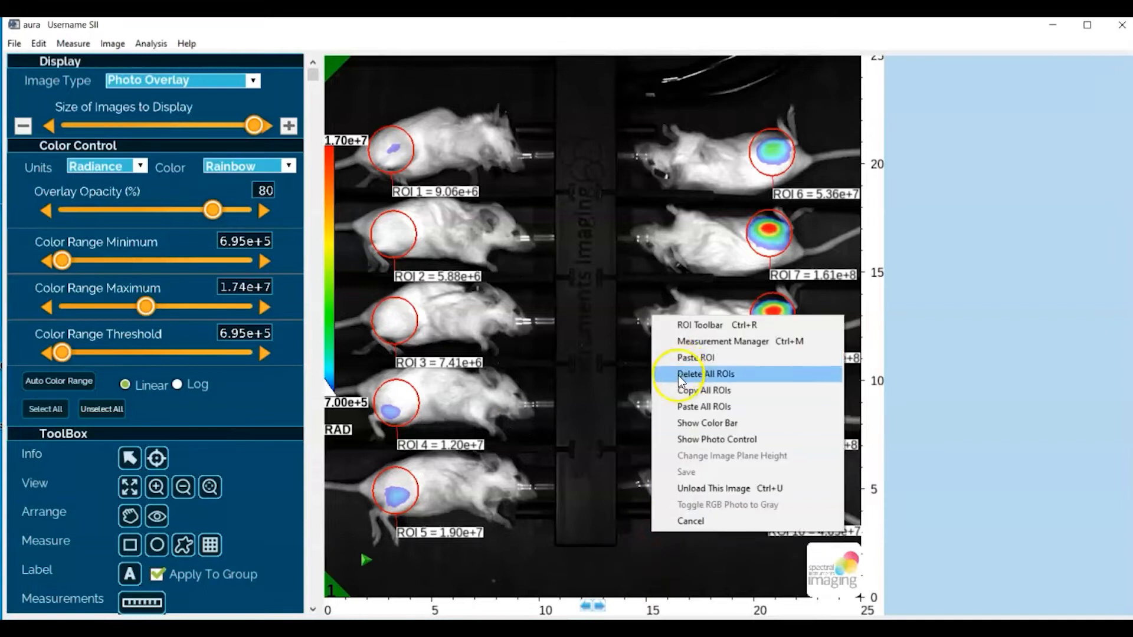
pyautogui.click(681, 360)
pyautogui.moveTo(748, 419); pyautogui.dragTo(589, 507)
pyautogui.click(829, 430)
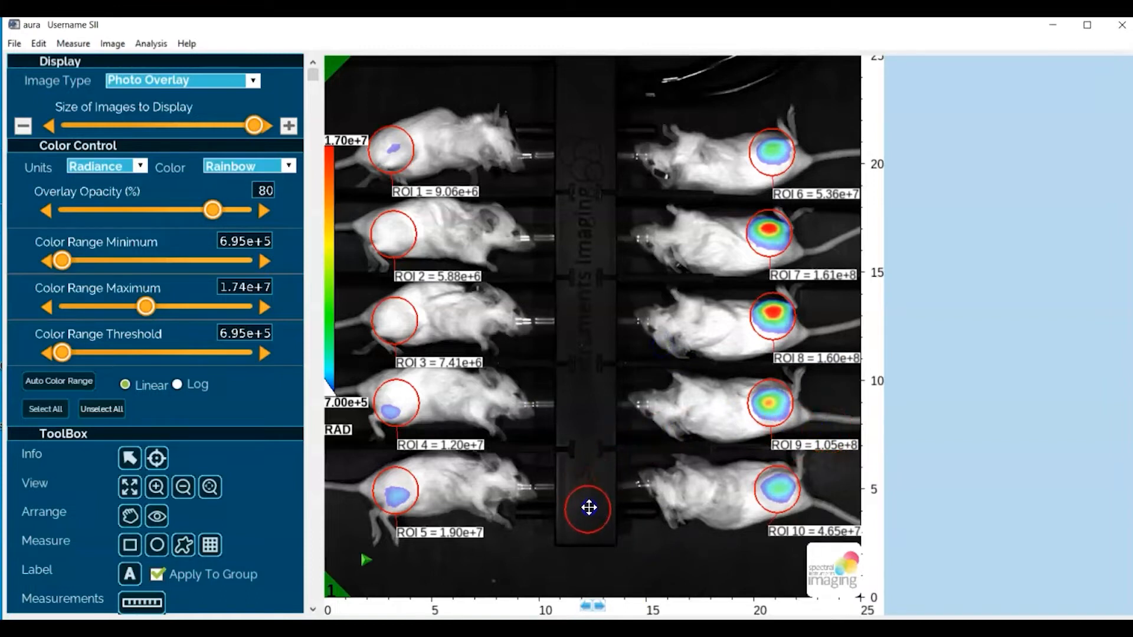
pyautogui.moveTo(589, 507)
pyautogui.mouseDown()
pyautogui.moveTo(660, 508)
pyautogui.moveTo(715, 488)
pyautogui.moveTo(598, 525)
pyautogui.mouseUp()
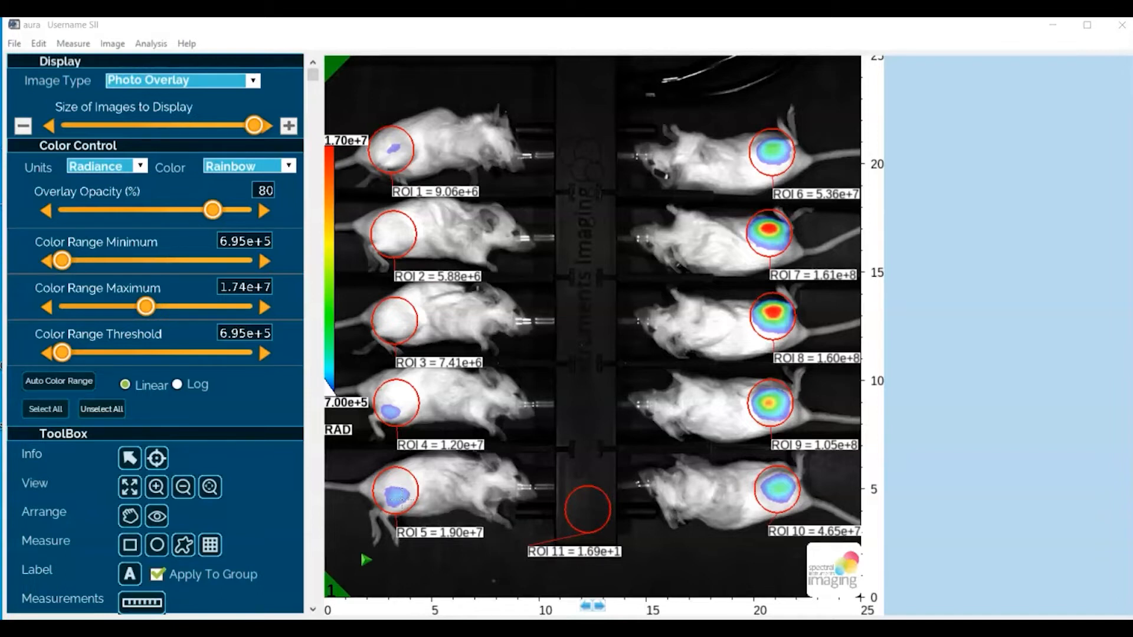
# Open the Measurement Manager, check the available measurement columns in its Column Editor, and leave the column selection unchanged
pyautogui.click(402, 495)
pyautogui.click(414, 516)
pyautogui.click(137, 600)
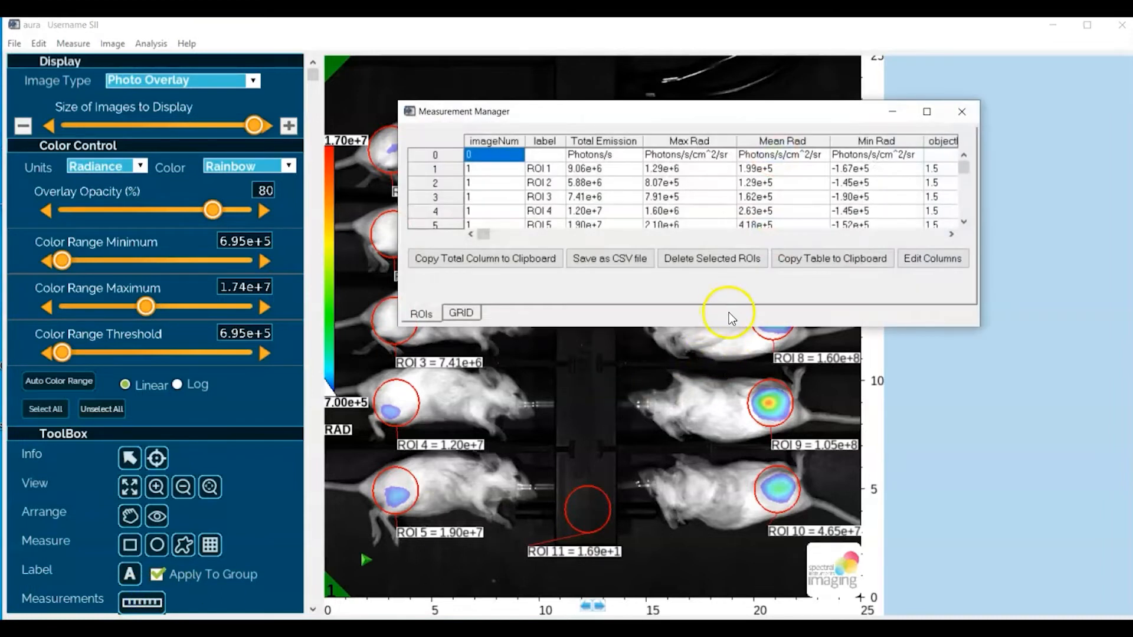
pyautogui.moveTo(717, 326); pyautogui.dragTo(715, 381)
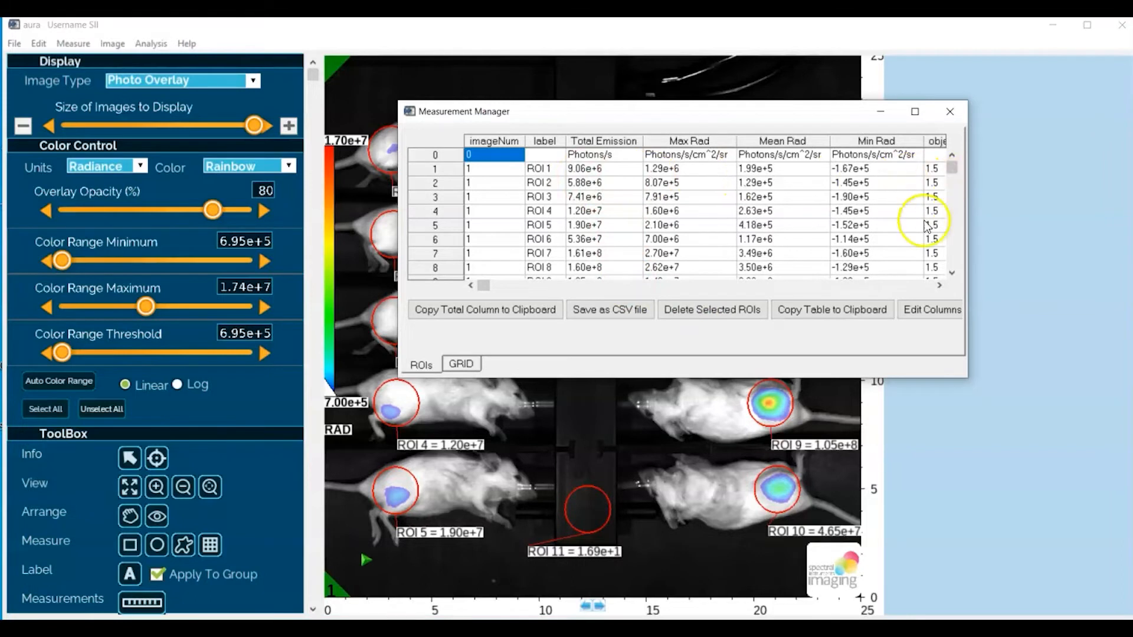
pyautogui.click(922, 310)
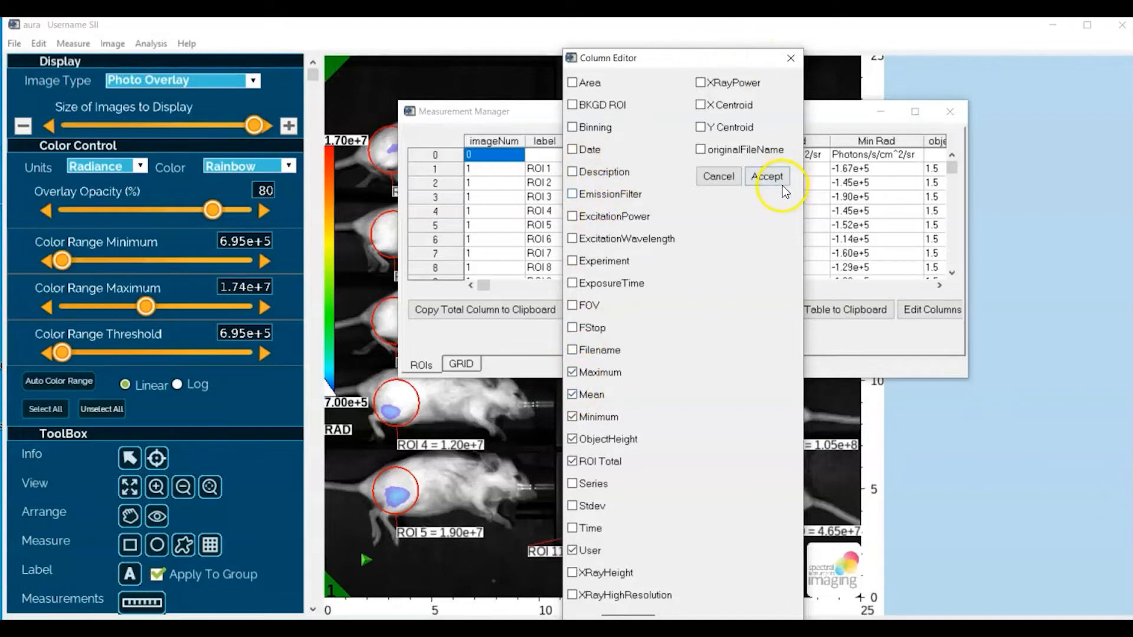
pyautogui.click(728, 179)
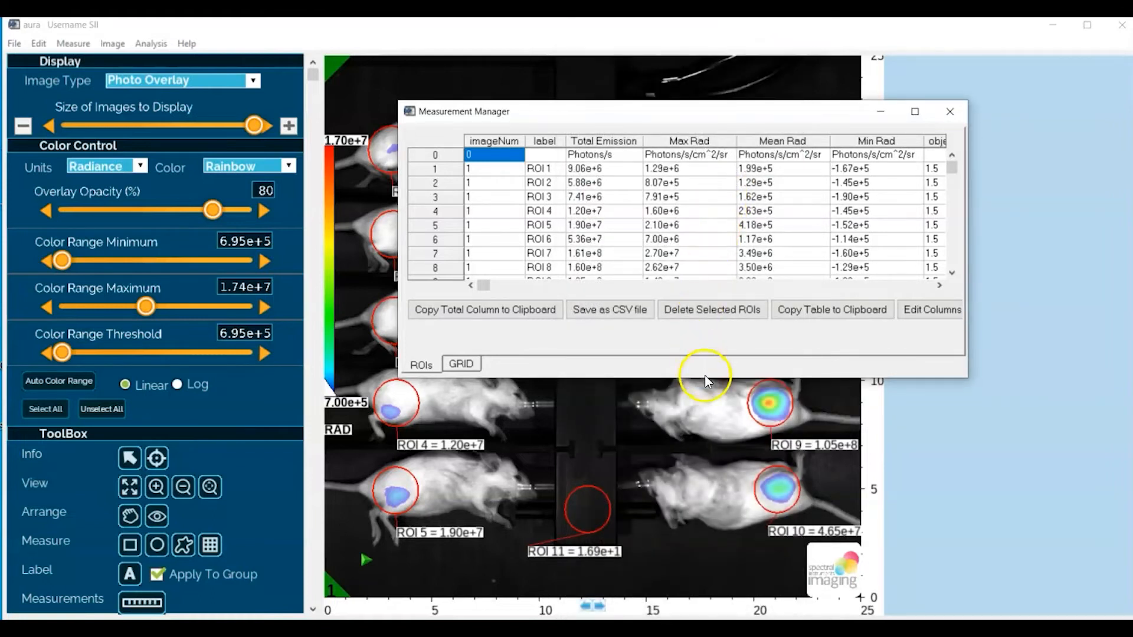
# Enlarge the Measurement Manager, examine the ROI measurements of all images down to the last row, and close it
pyautogui.moveTo(707, 378); pyautogui.dragTo(707, 420)
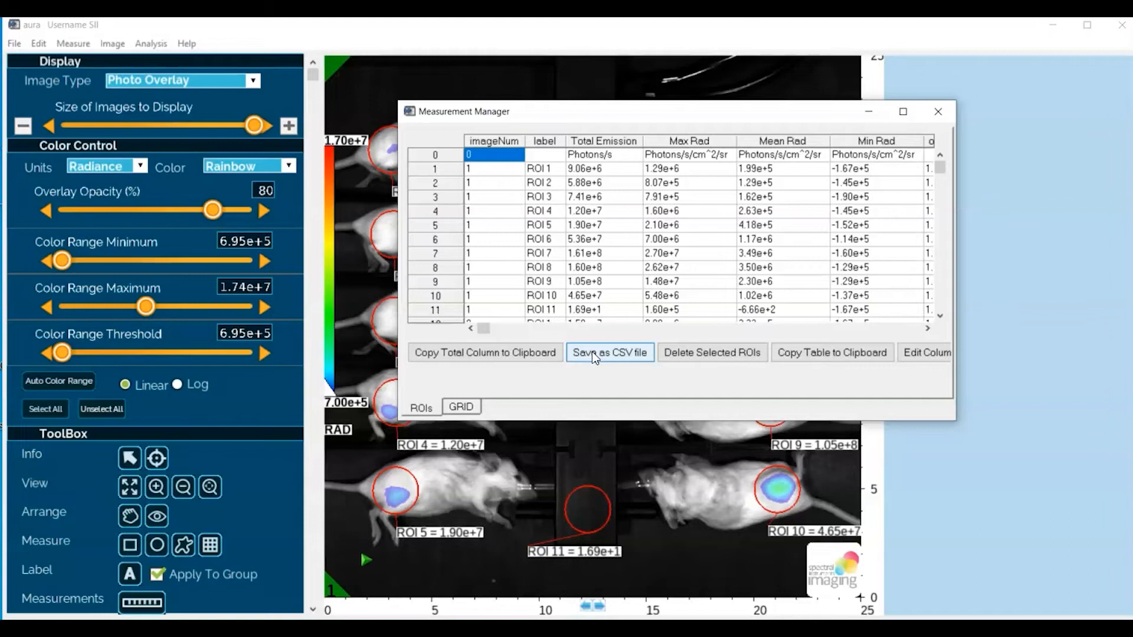
pyautogui.click(576, 269)
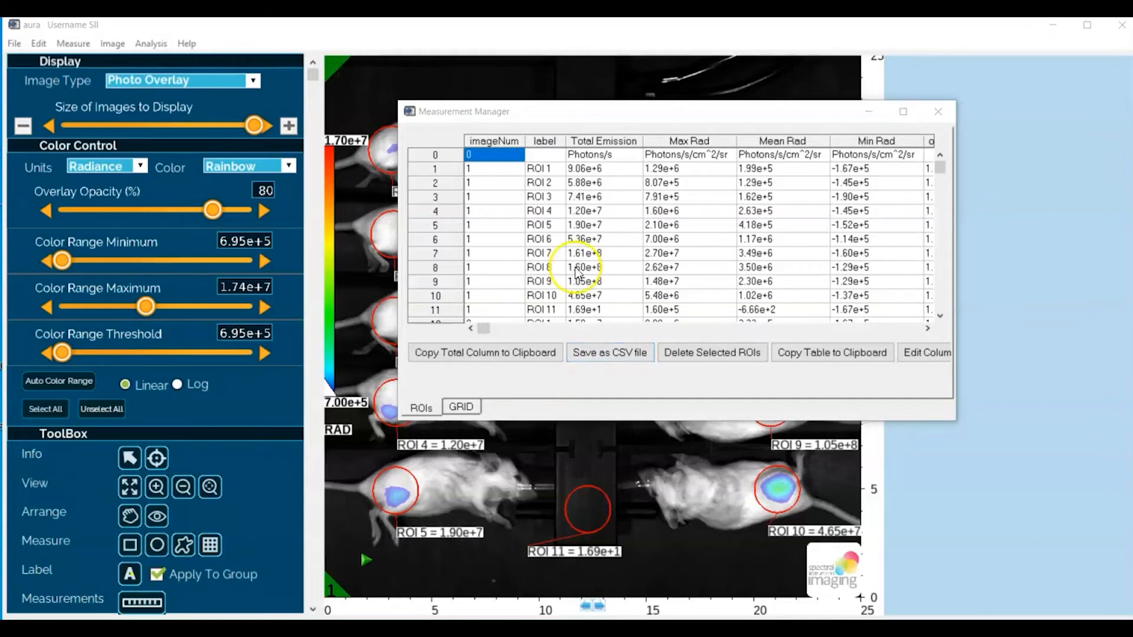
pyautogui.click(619, 188)
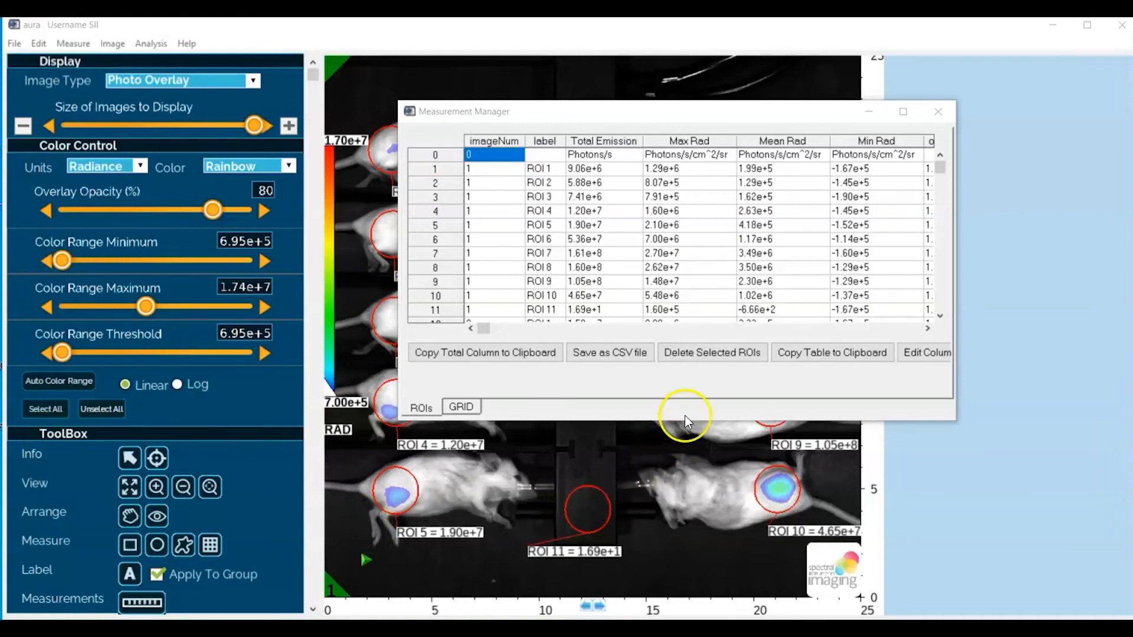
pyautogui.moveTo(681, 419); pyautogui.dragTo(692, 555)
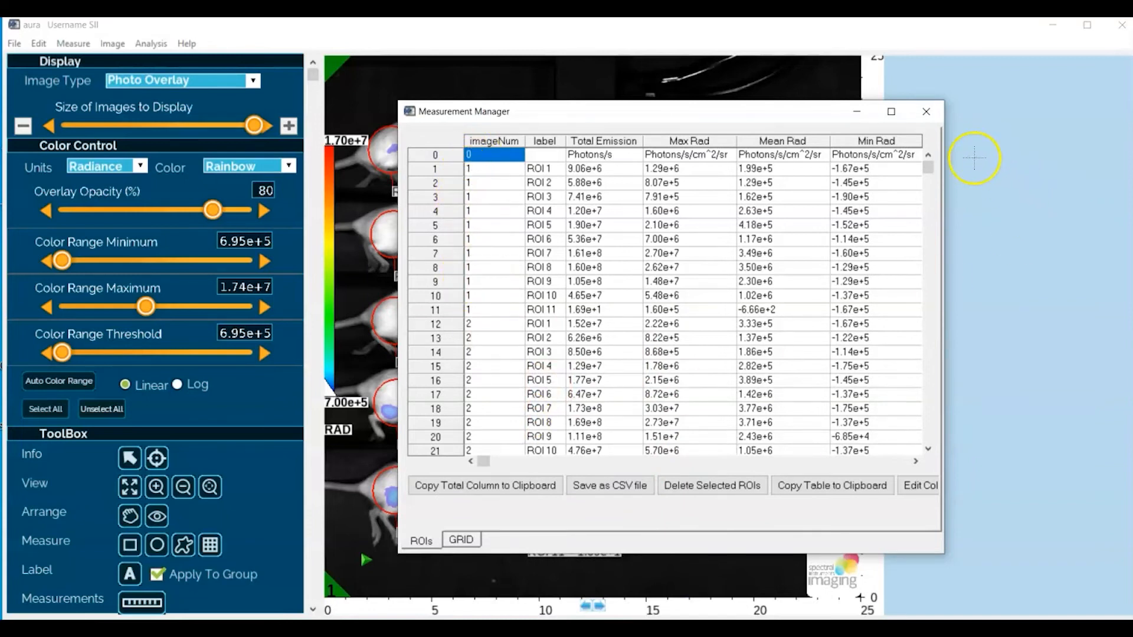
pyautogui.moveTo(930, 169); pyautogui.dragTo(929, 448)
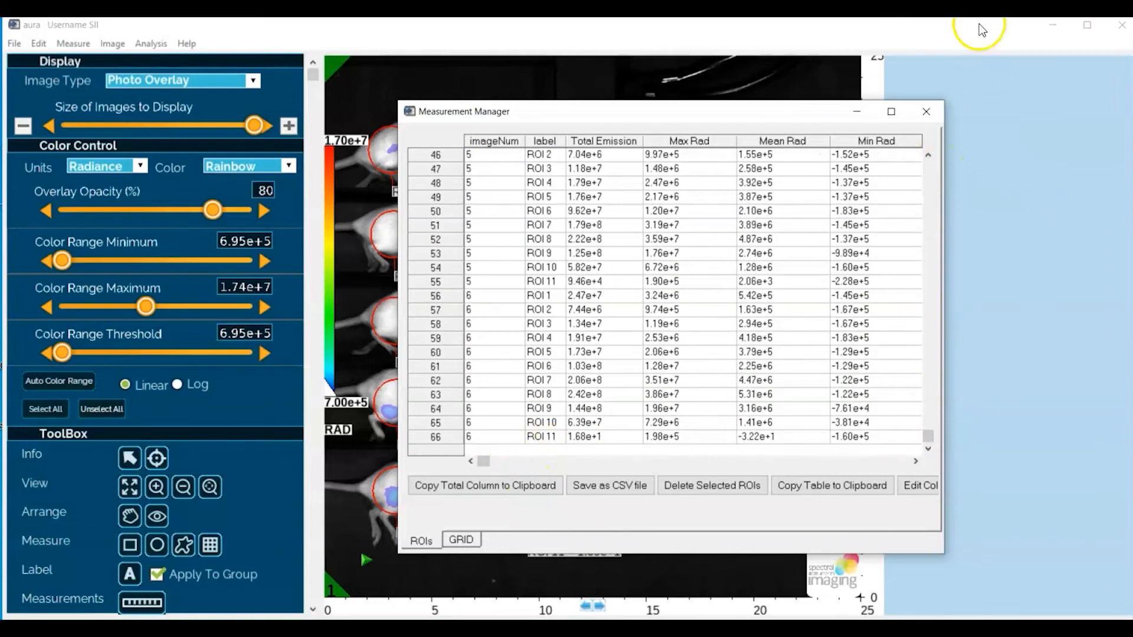
pyautogui.click(928, 112)
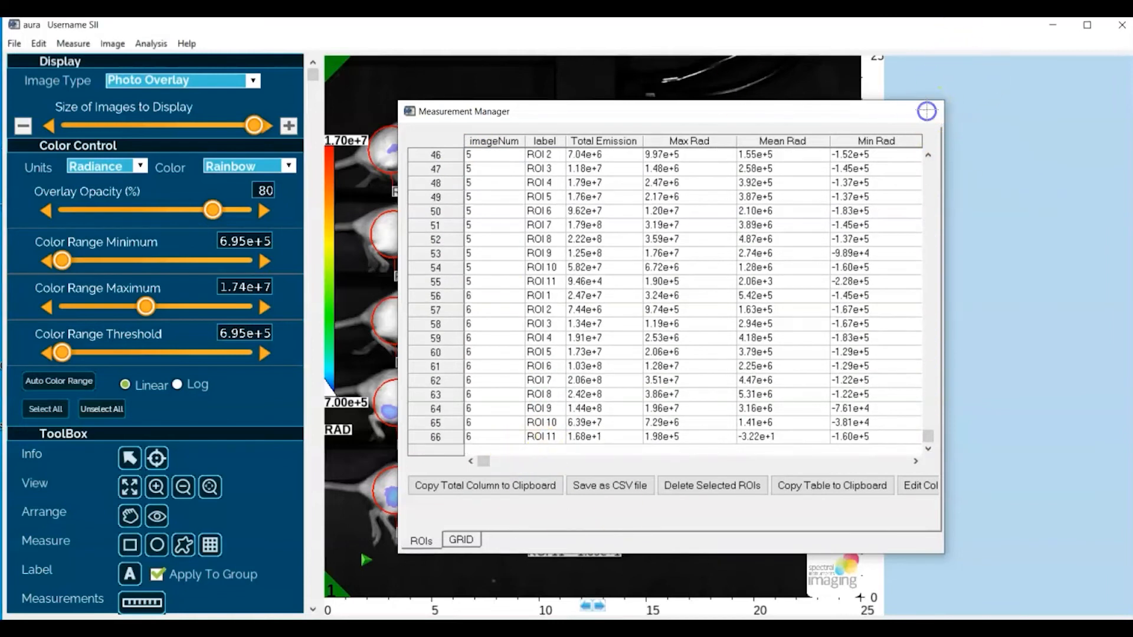
# Shrink the images back to the thumbnail grid and save the experiment as ROI Demo Save in the BLI folder
pyautogui.click(22, 125)
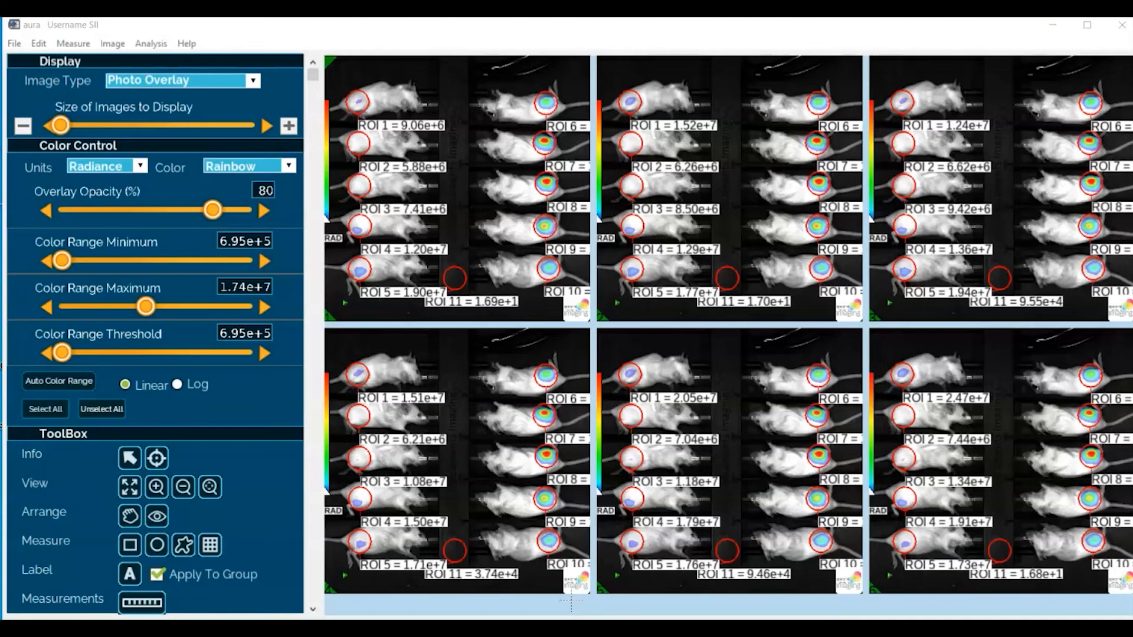
pyautogui.click(15, 44)
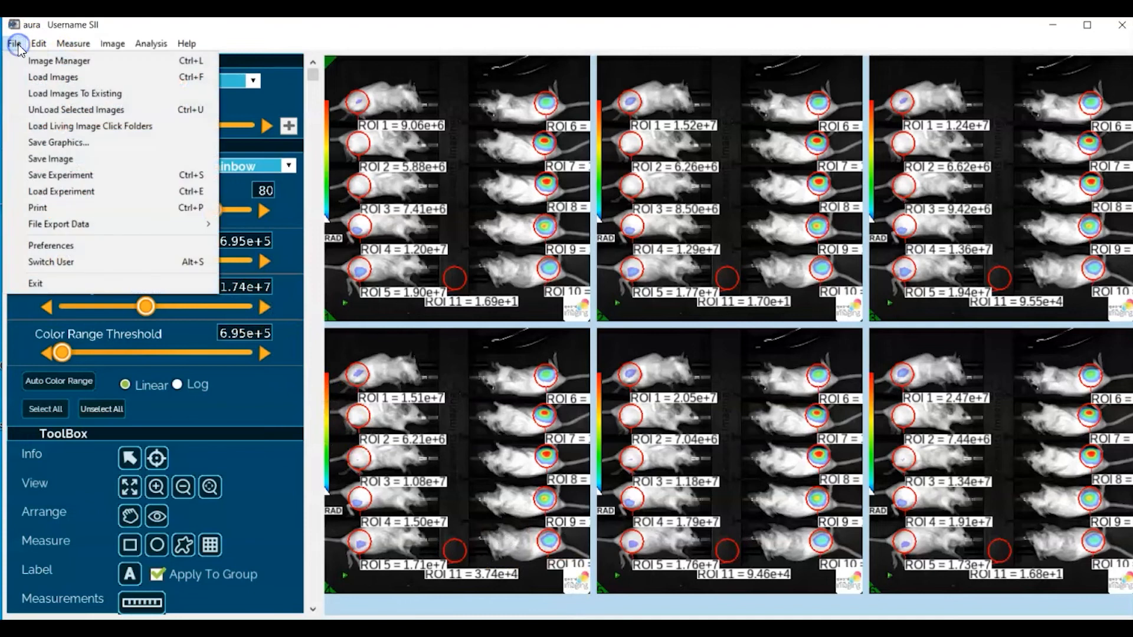
pyautogui.click(51, 175)
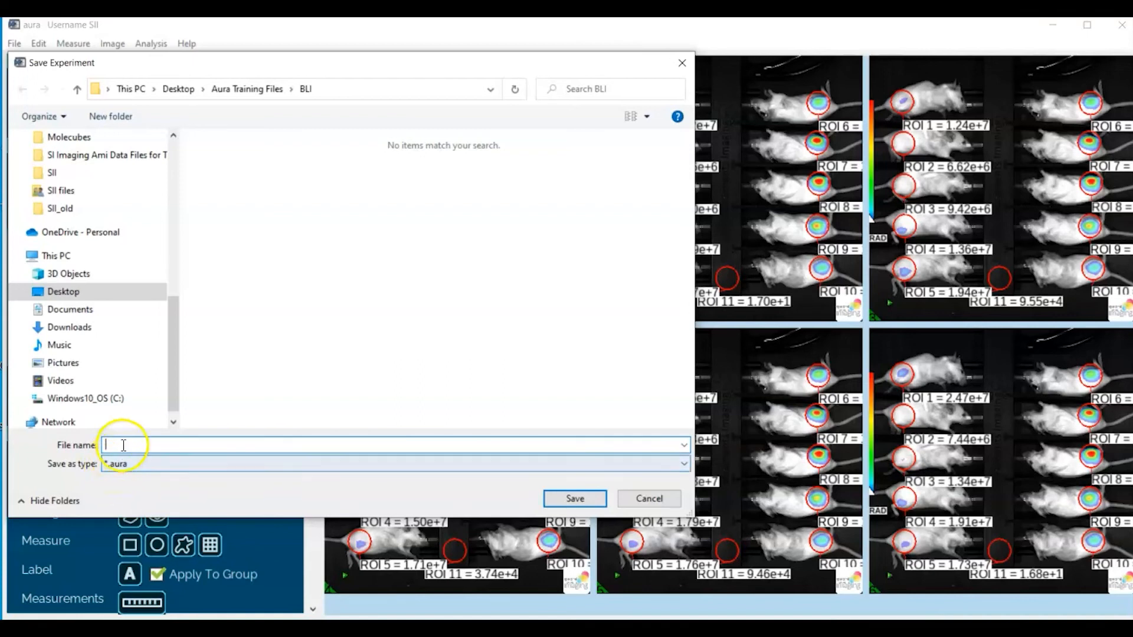
pyautogui.write('R')
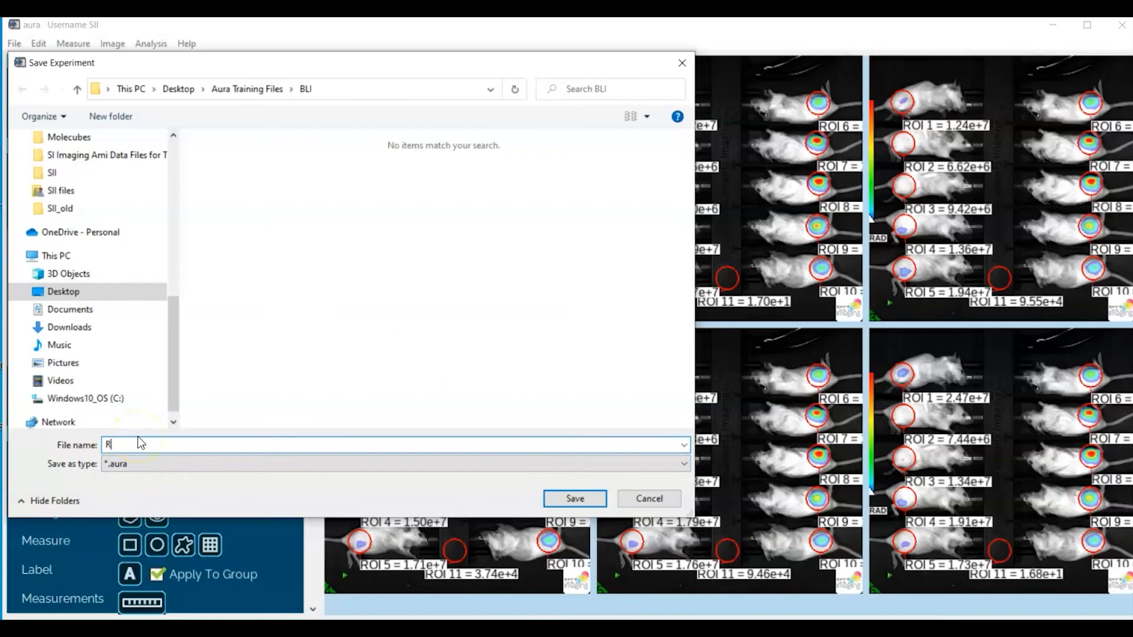
pyautogui.write('OI Demo Save')
pyautogui.click(574, 499)
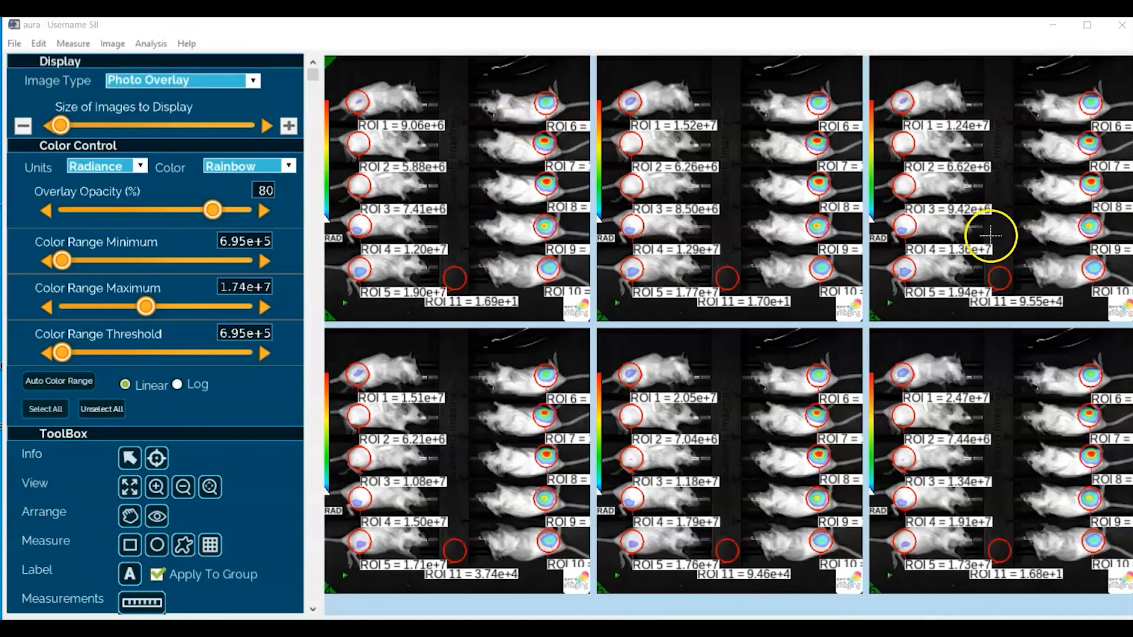
# Select all images and unload them from the workspace
pyautogui.click(46, 409)
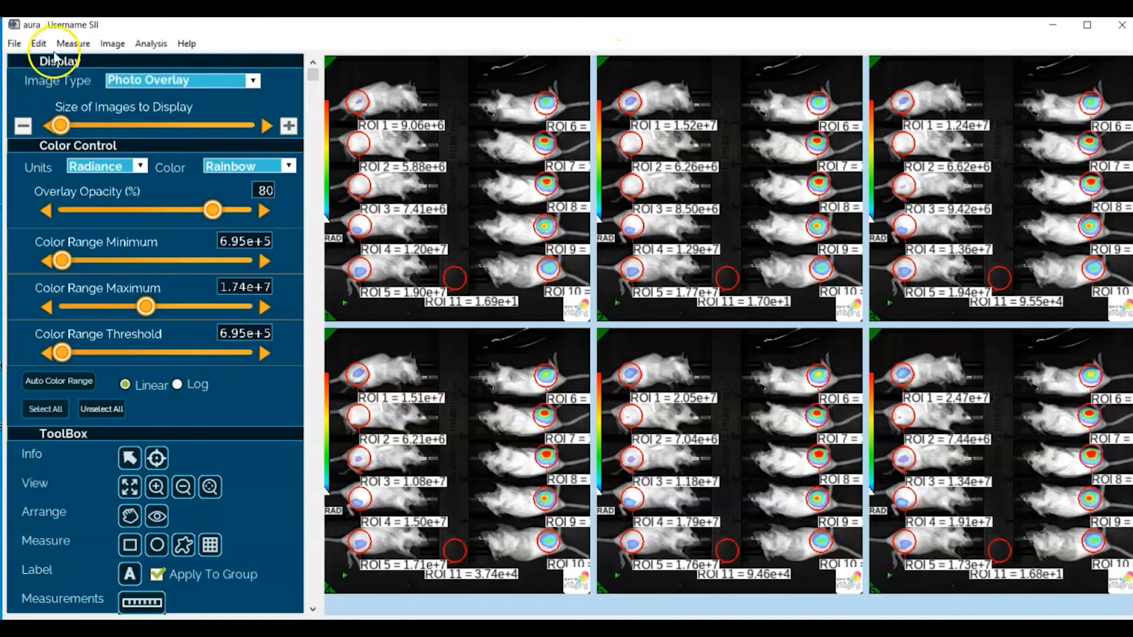
pyautogui.click(16, 45)
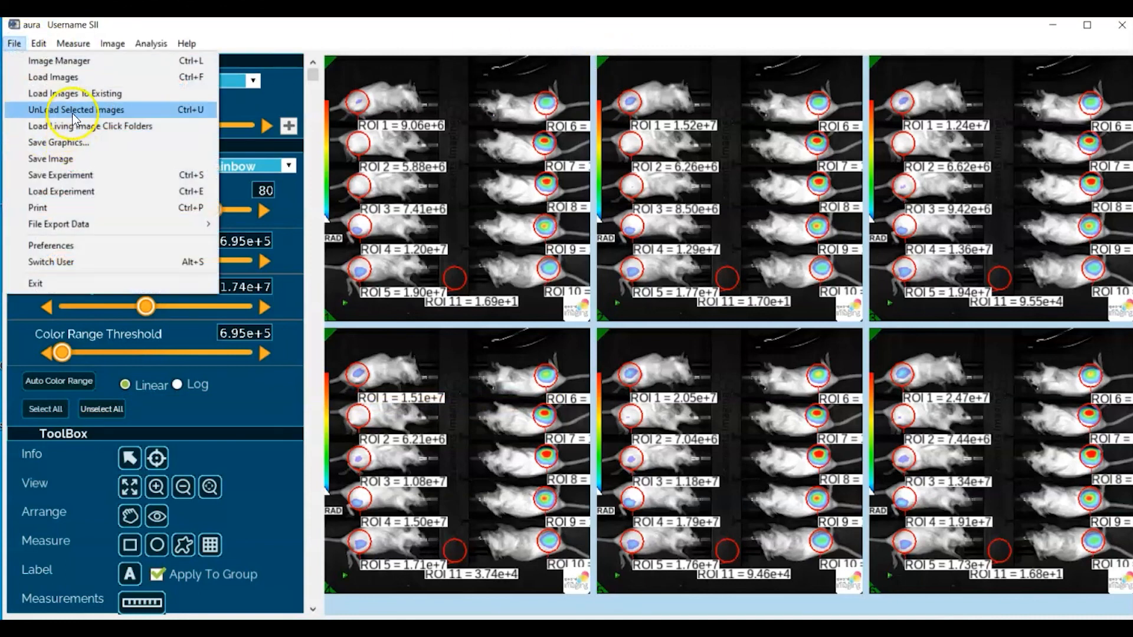
pyautogui.click(73, 110)
# Load the saved experiment ROI Demo Save from the BLI folder
pyautogui.click(16, 45)
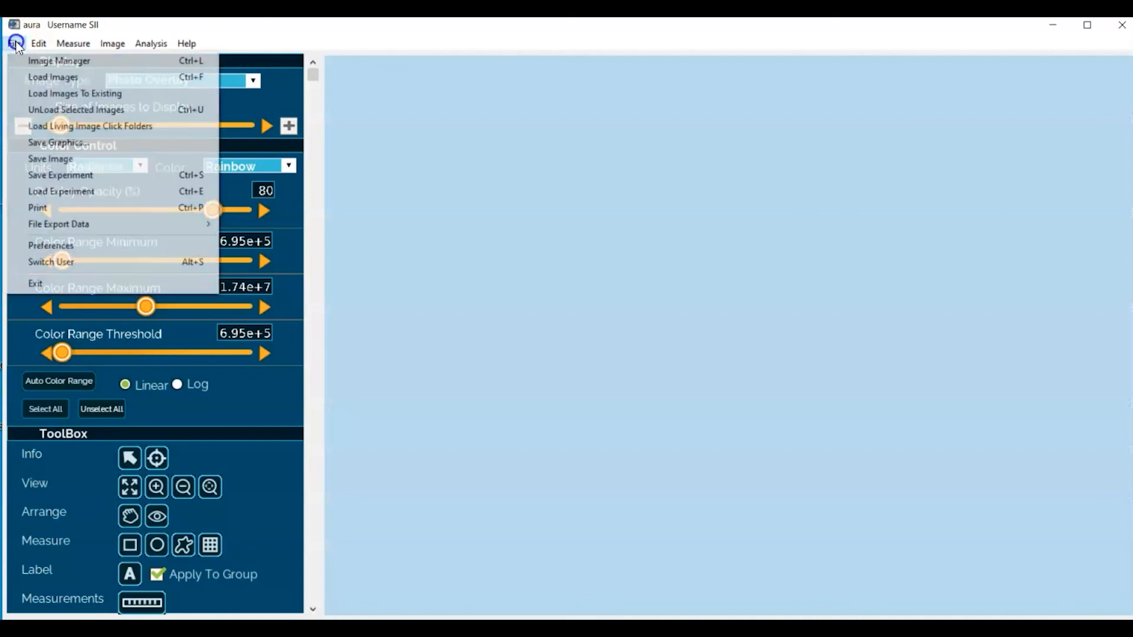
pyautogui.click(57, 190)
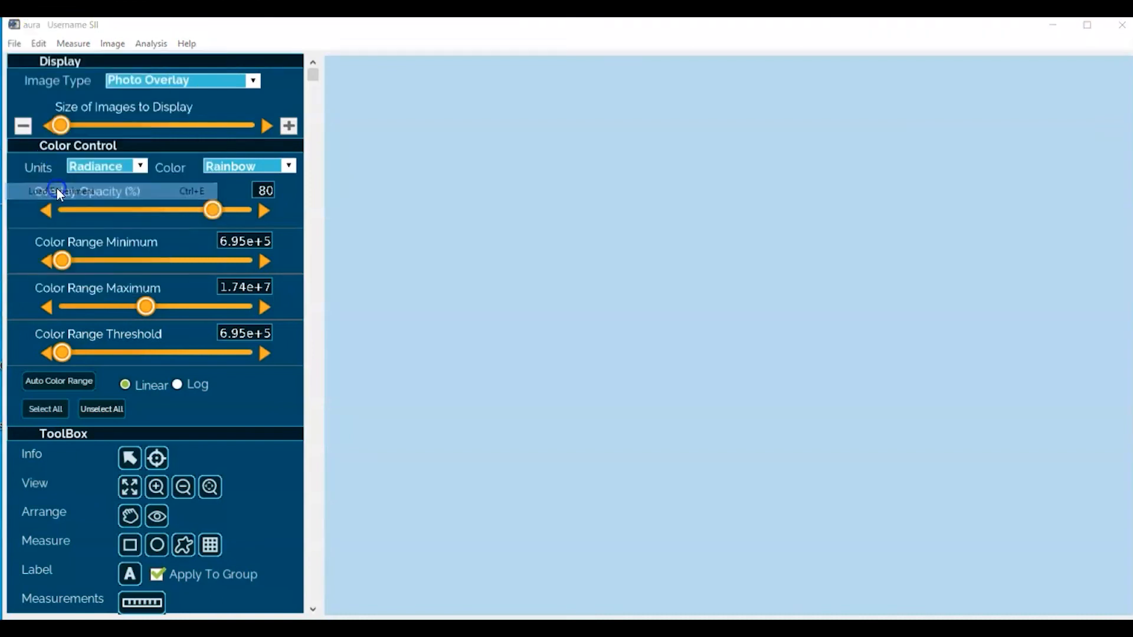
pyautogui.click(307, 140)
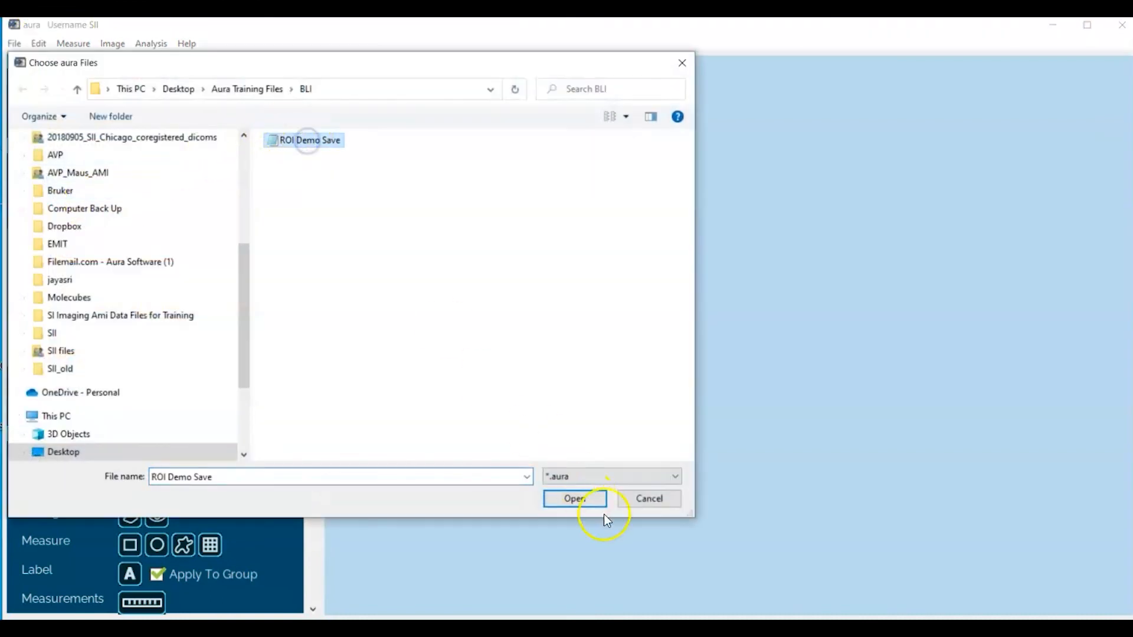
pyautogui.click(591, 500)
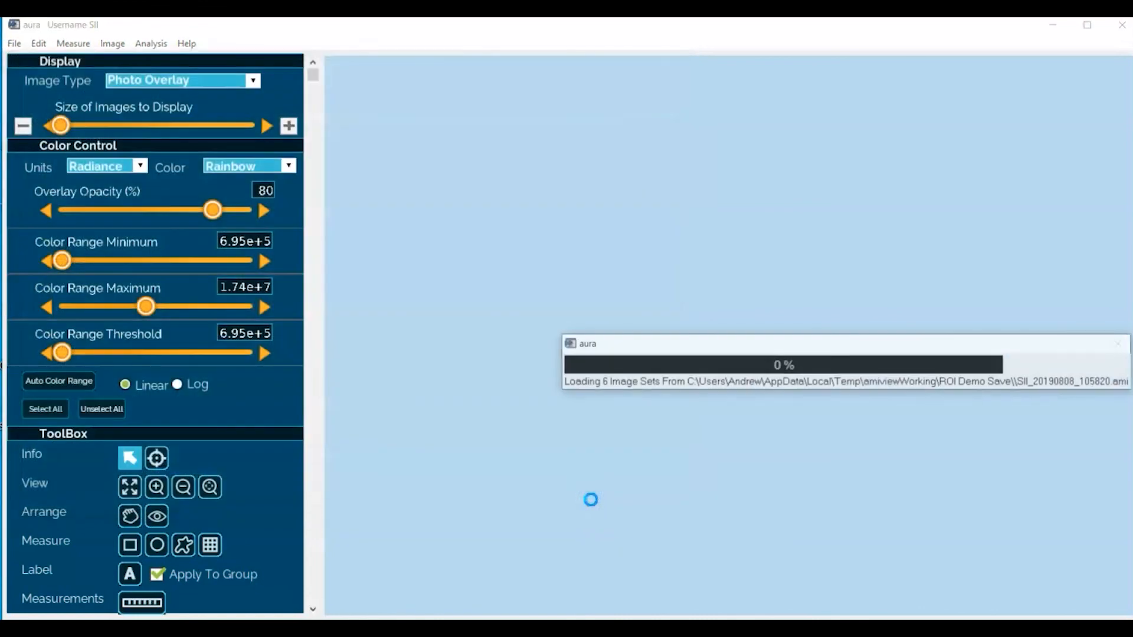